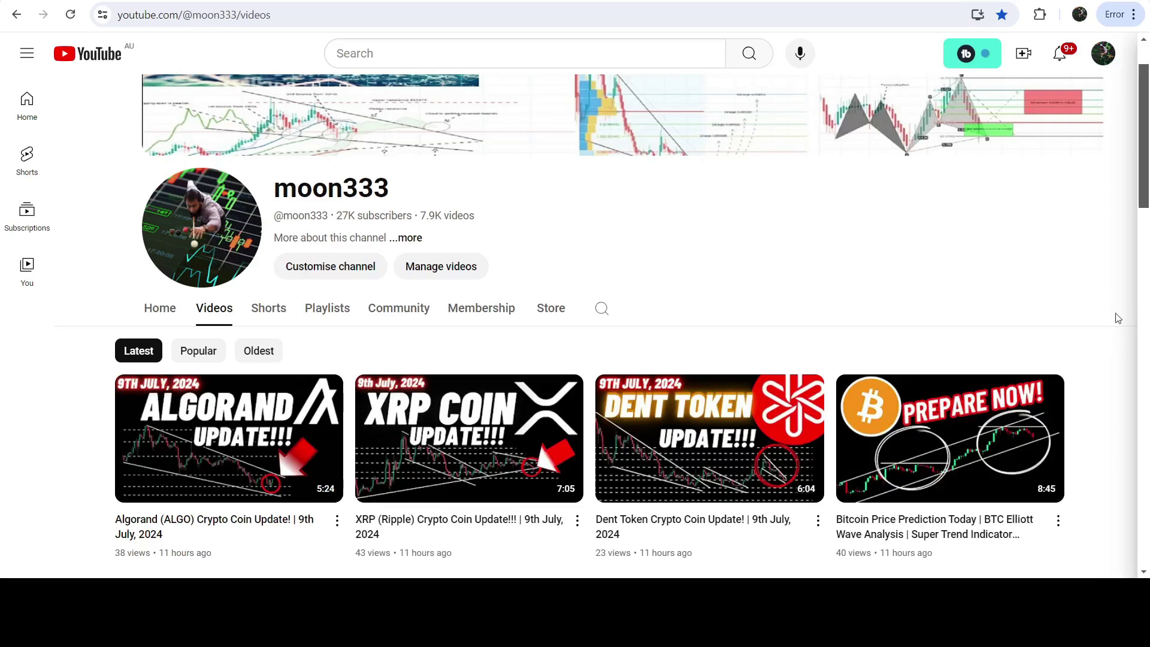
Scroll the channel's video list and bring up the VRAUSDT 1D KuCoin chart.
{"action": "left_click_drag", "start_coordinate": [1148, 140], "coordinate": [1148, 426]}
{"action": "scroll", "coordinate": [1126, 386], "scroll_direction": "down", "scroll_amount": 1}
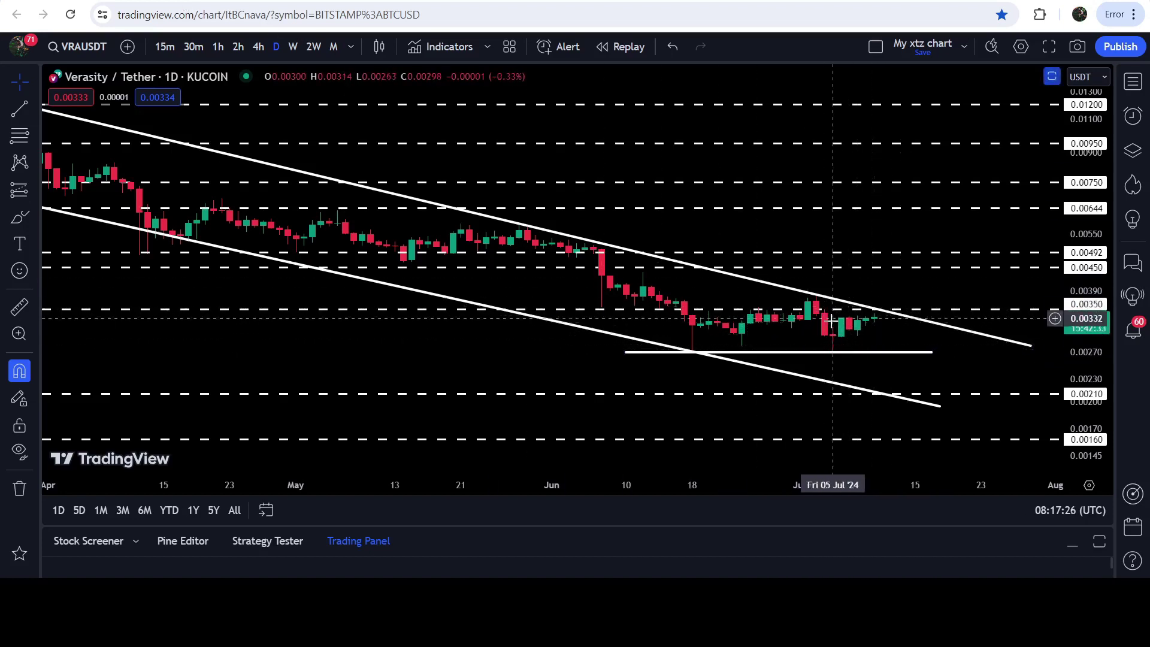
Select the horizontal support line near 0.00272, then change the Verasity chart to 1W candles.
{"action": "left_click", "coordinate": [933, 354]}
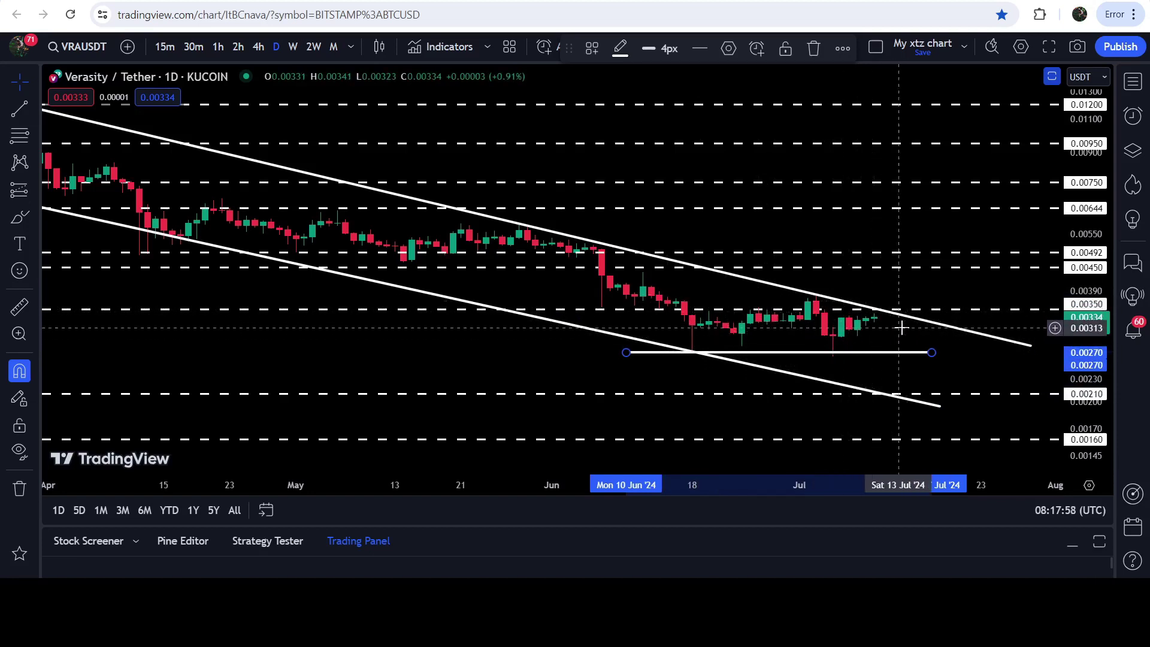
{"action": "left_click", "coordinate": [292, 49]}
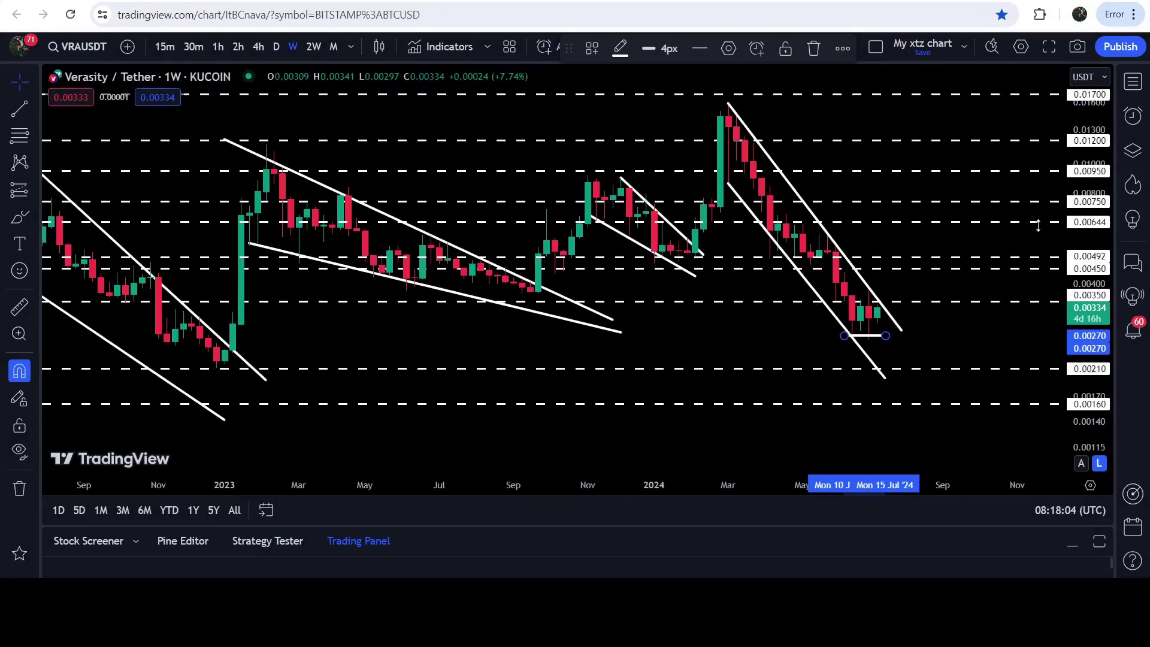
Pan the weekly chart back to the 2021–2022 downtrend and its falling trendlines.
{"action": "left_click_drag", "start_coordinate": [697, 320], "coordinate": [1066, 413]}
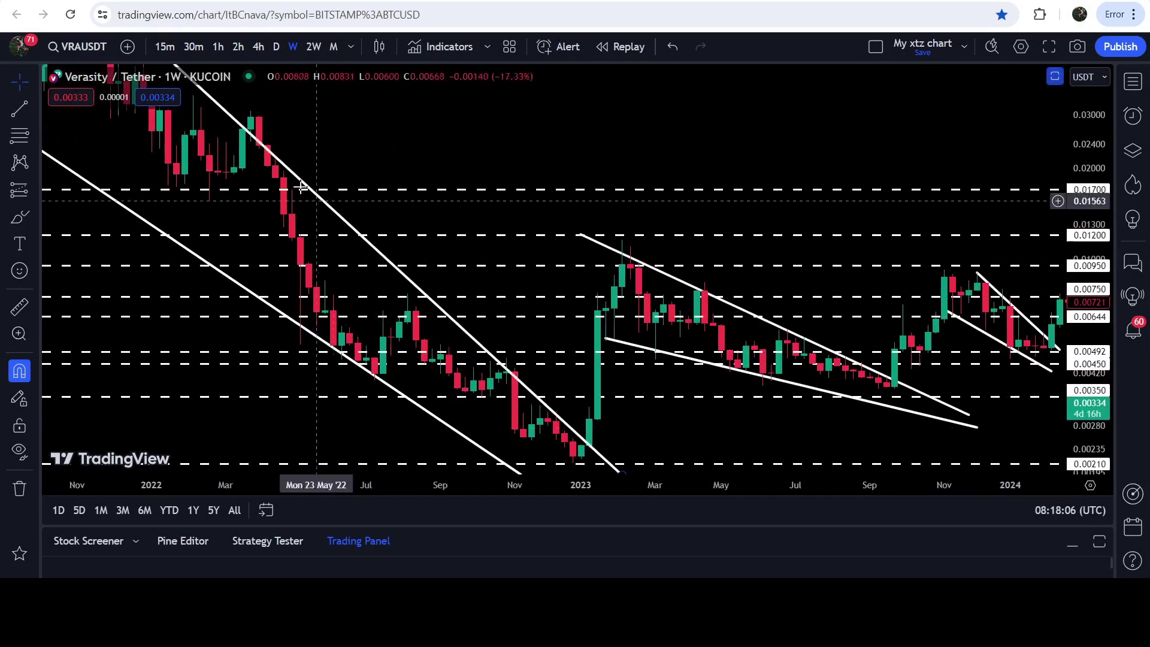
{"action": "left_click_drag", "start_coordinate": [374, 122], "coordinate": [372, 81]}
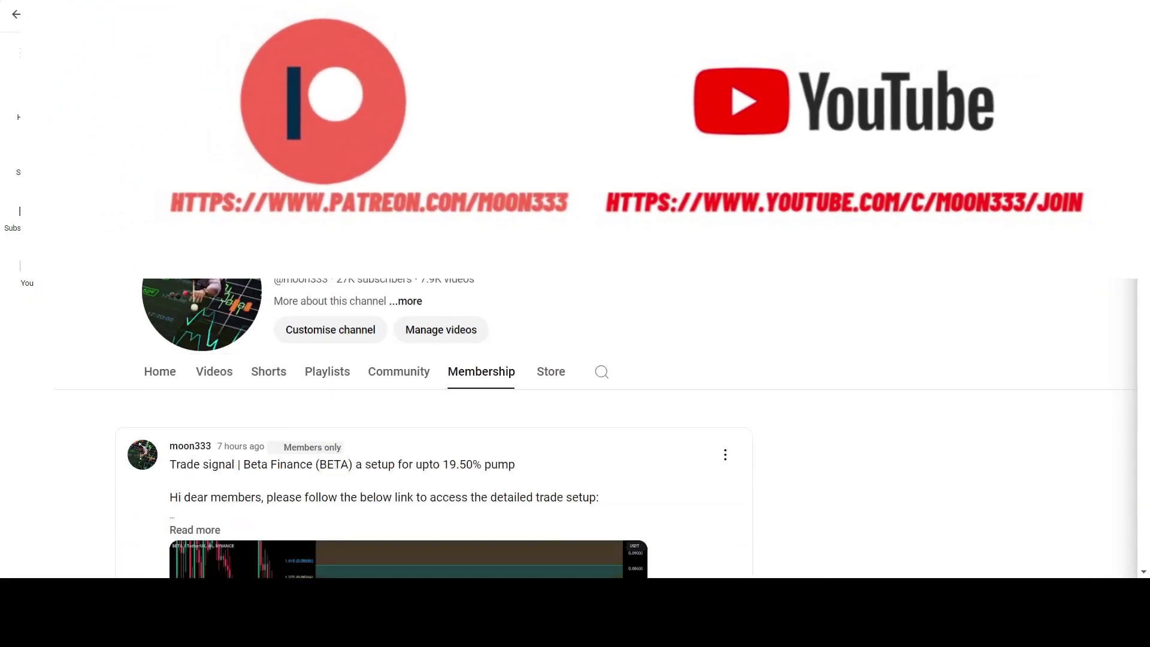
Scroll through the Membership tab's members-only posts down to the Patreon May 2024 signals report.
{"action": "scroll", "coordinate": [433, 407], "scroll_direction": "down", "scroll_amount": 4}
{"action": "scroll", "coordinate": [434, 408], "scroll_direction": "down", "scroll_amount": 3}
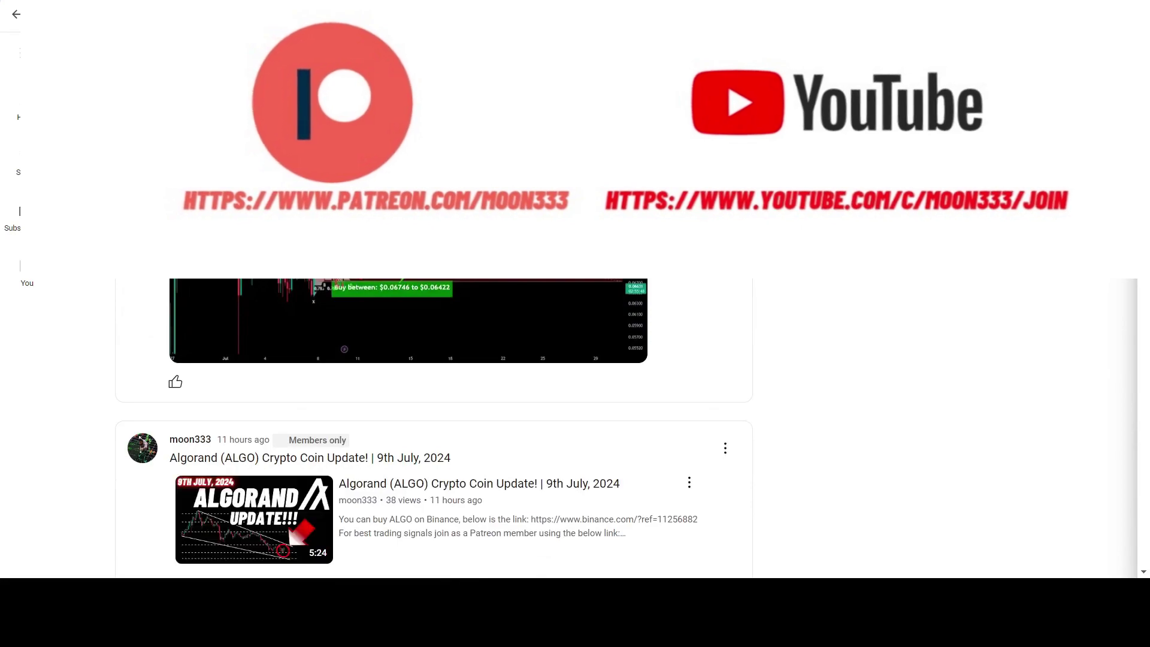
{"action": "scroll", "coordinate": [433, 408], "scroll_direction": "down", "scroll_amount": 12}
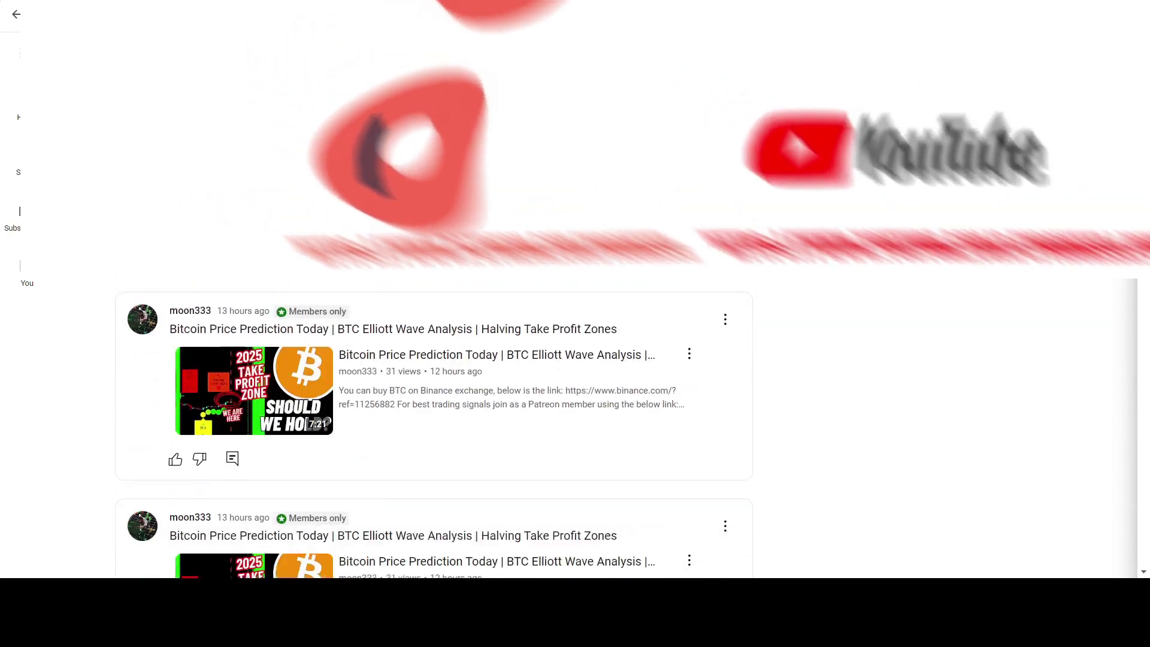
{"action": "left_click_drag", "start_coordinate": [1144, 268], "coordinate": [1145, 463]}
{"action": "scroll", "coordinate": [1048, 413], "scroll_direction": "down", "scroll_amount": 15}
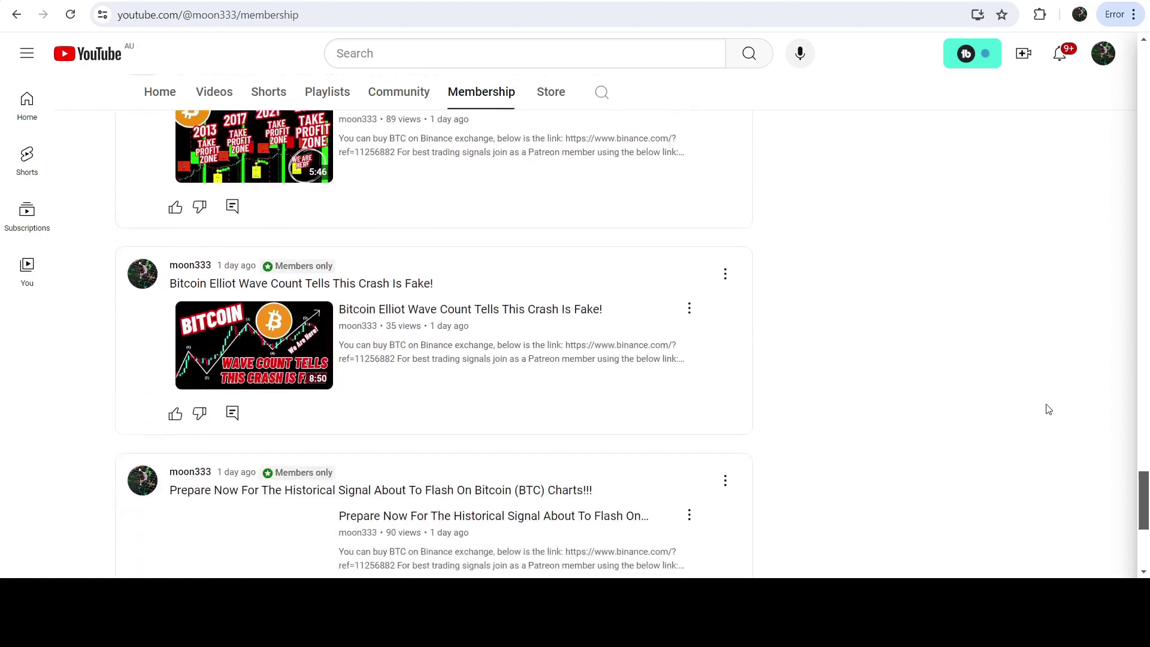
{"action": "scroll", "coordinate": [1048, 409], "scroll_direction": "down", "scroll_amount": 2}
{"action": "scroll", "coordinate": [1041, 380], "scroll_direction": "down", "scroll_amount": 4}
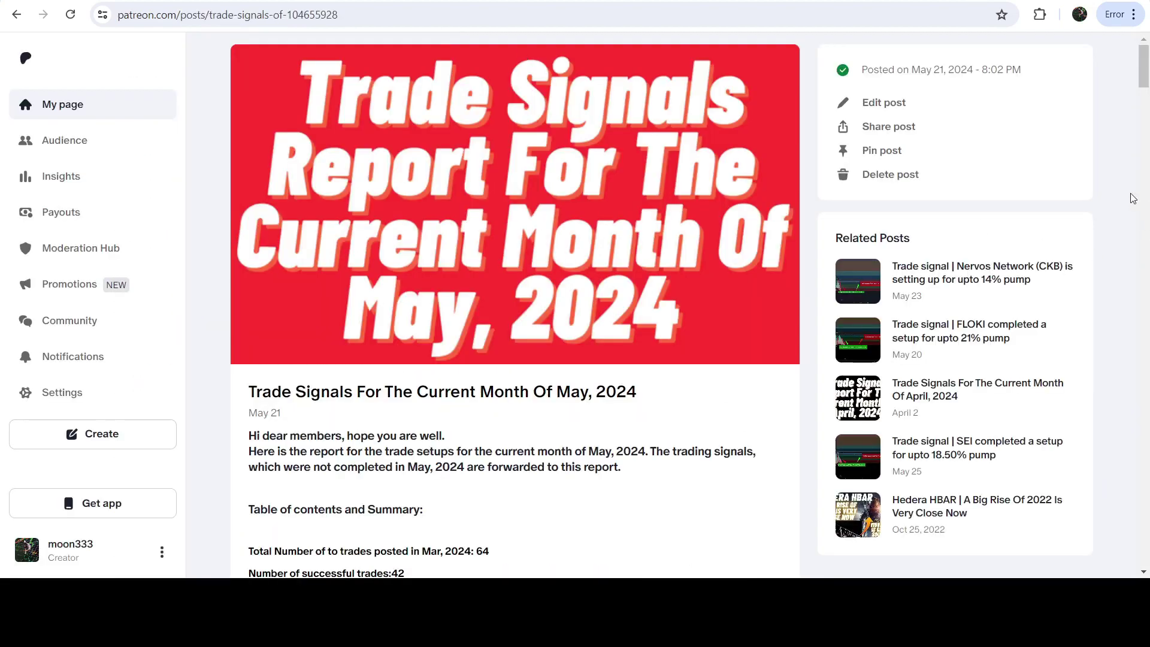
Scroll down the May 2024 trade signals report to the Biconomy (BICO) idea.
{"action": "left_click_drag", "start_coordinate": [1147, 70], "coordinate": [1145, 154]}
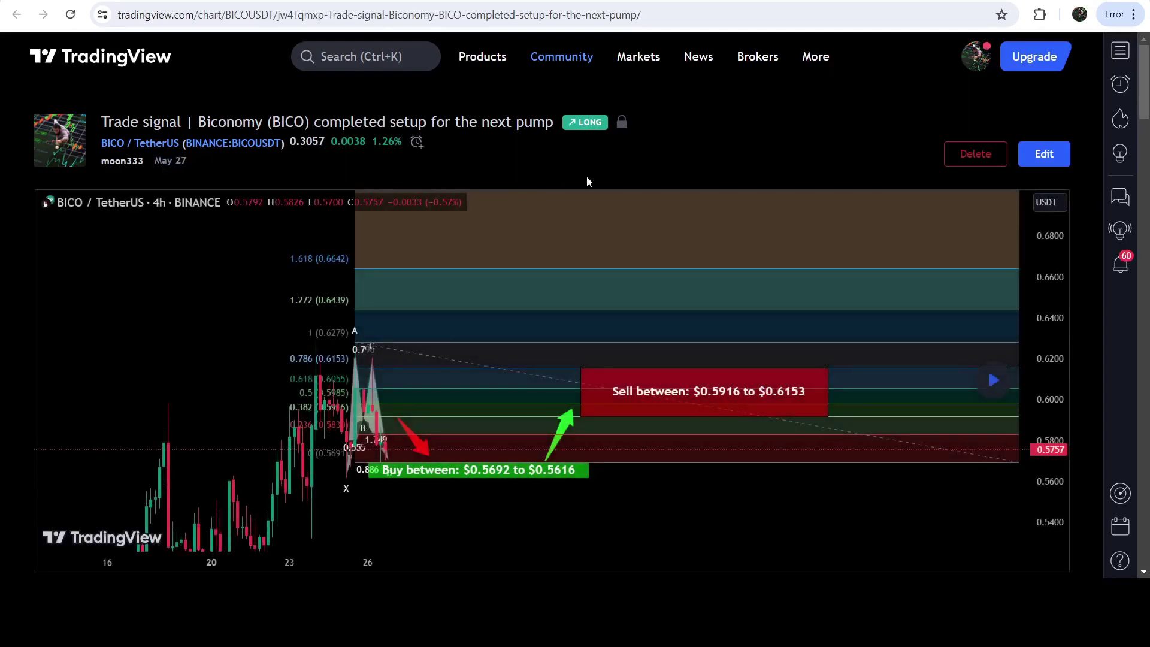
Review the BICO idea's $0.5916–$0.6153 sell range, replay the later price move, and return to VRAUSDT.
{"action": "left_click_drag", "start_coordinate": [1144, 100], "coordinate": [1144, 261]}
{"action": "scroll", "coordinate": [792, 259], "scroll_direction": "up", "scroll_amount": 2}
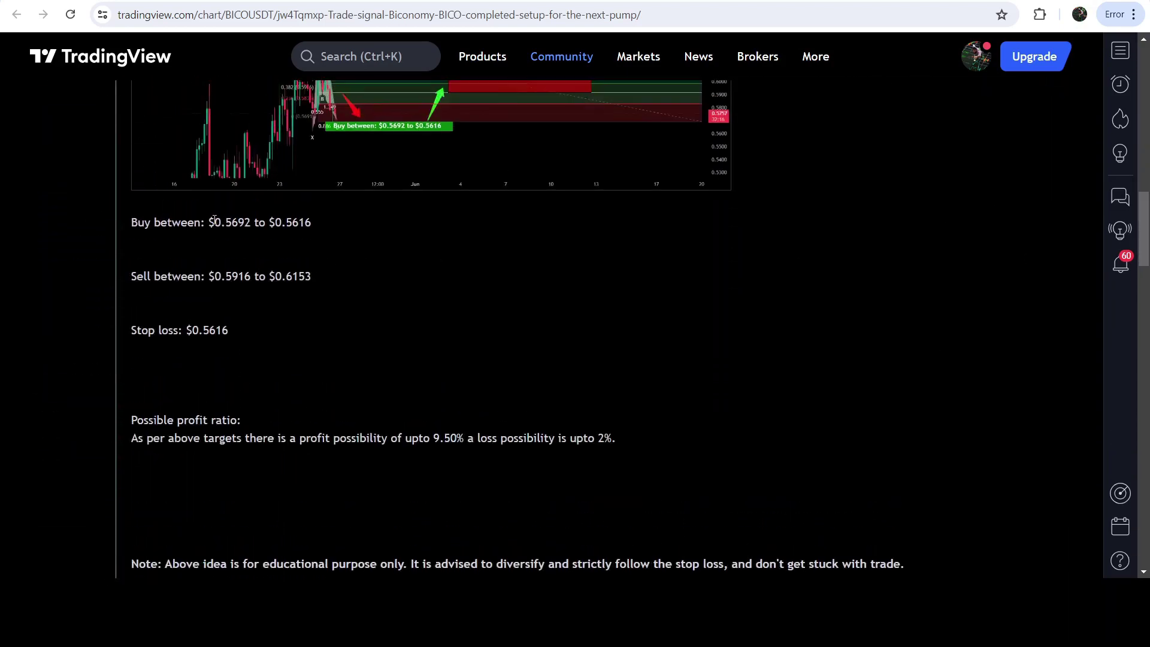
{"action": "left_click_drag", "start_coordinate": [222, 276], "coordinate": [311, 275]}
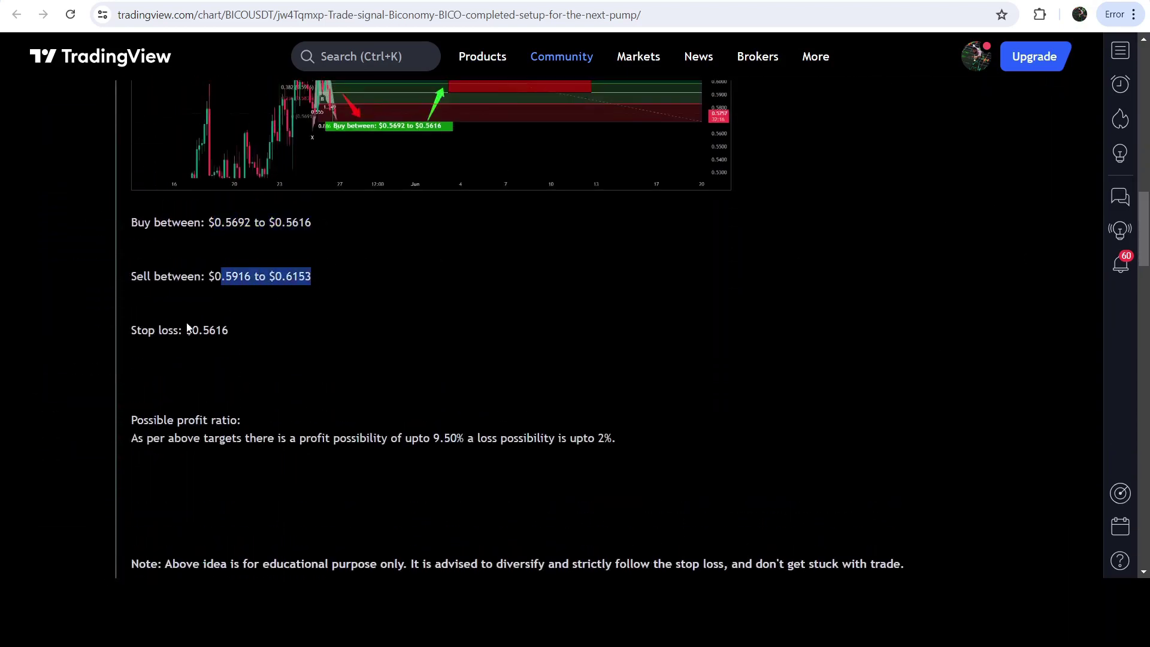
{"action": "scroll", "coordinate": [1118, 142], "scroll_direction": "up", "scroll_amount": 15}
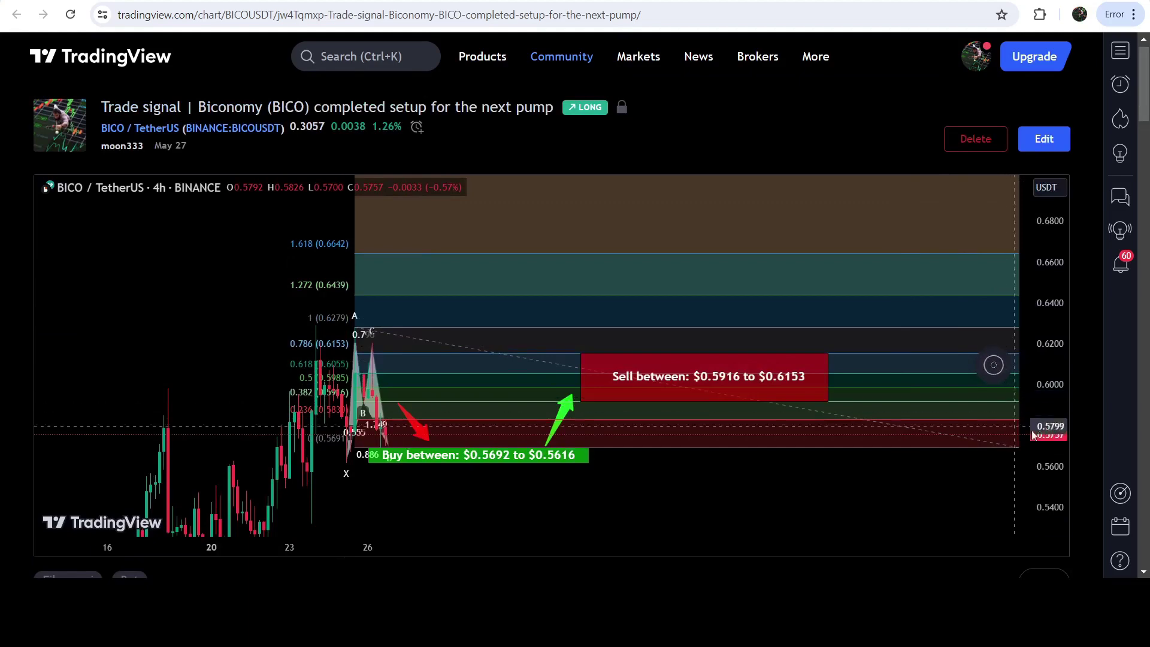
{"action": "left_click", "coordinate": [993, 365]}
{"action": "scroll", "coordinate": [647, 390], "scroll_direction": "left", "scroll_amount": 10}
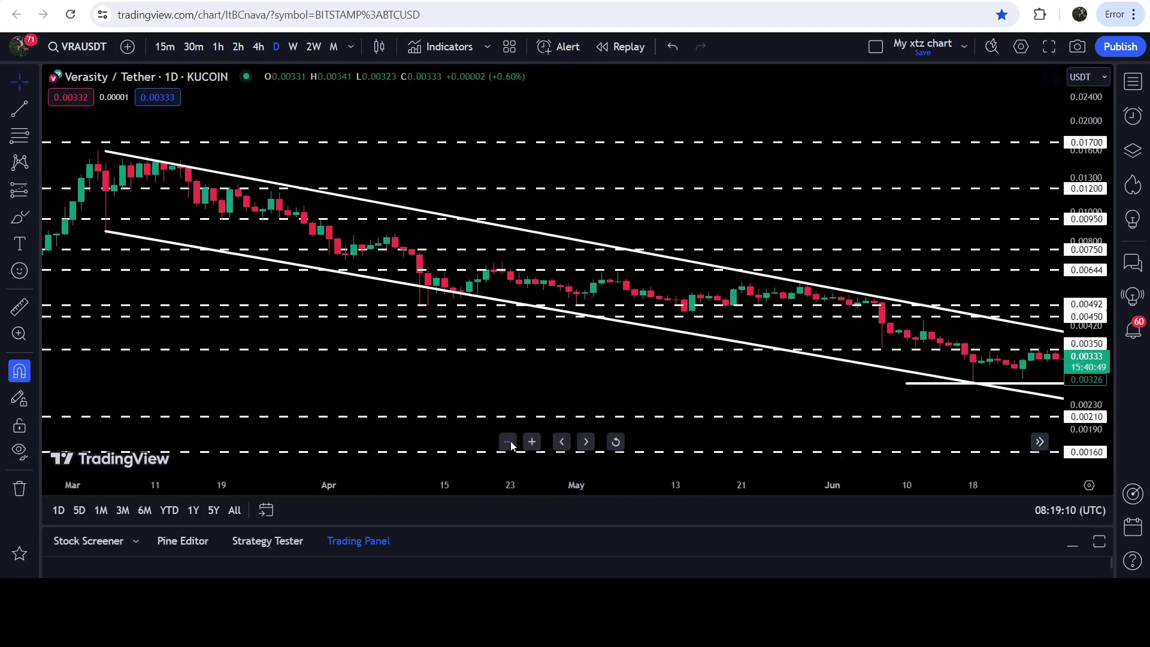
Zoom to recent daily candles, stretch the price scale, and select the 0.00270 support line.
{"action": "scroll", "coordinate": [764, 191], "scroll_direction": "down", "scroll_amount": 3}
{"action": "scroll", "coordinate": [764, 191], "scroll_direction": "right", "scroll_amount": 5}
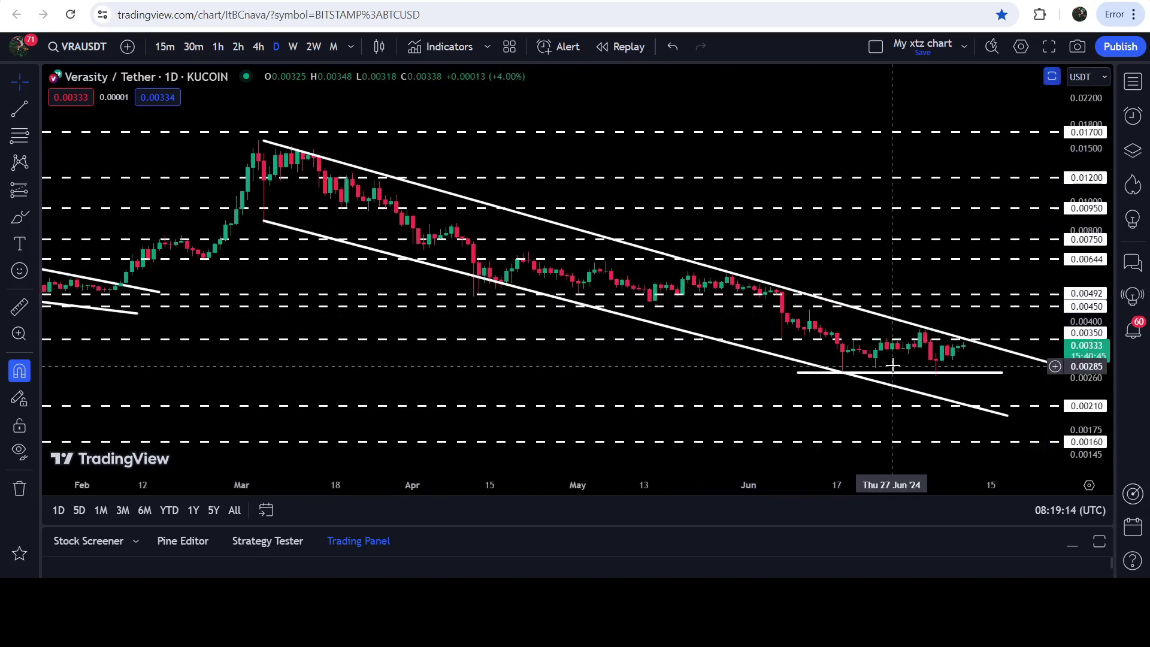
{"action": "left_click_drag", "start_coordinate": [870, 270], "coordinate": [731, 168]}
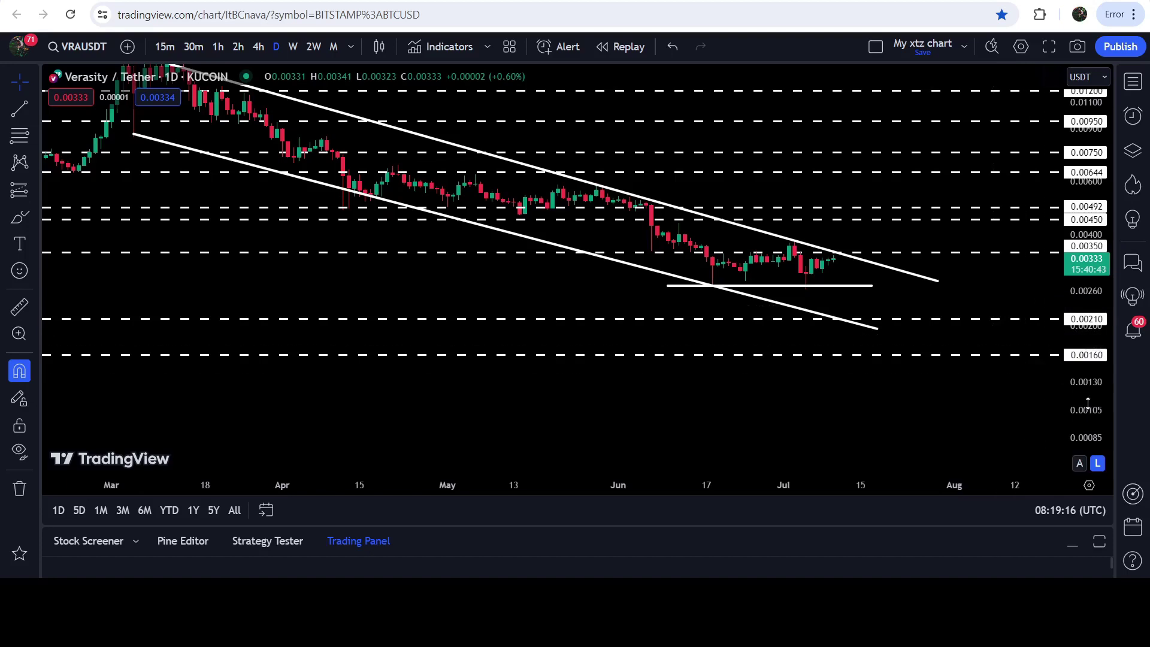
{"action": "left_click_drag", "start_coordinate": [1087, 405], "coordinate": [813, 342]}
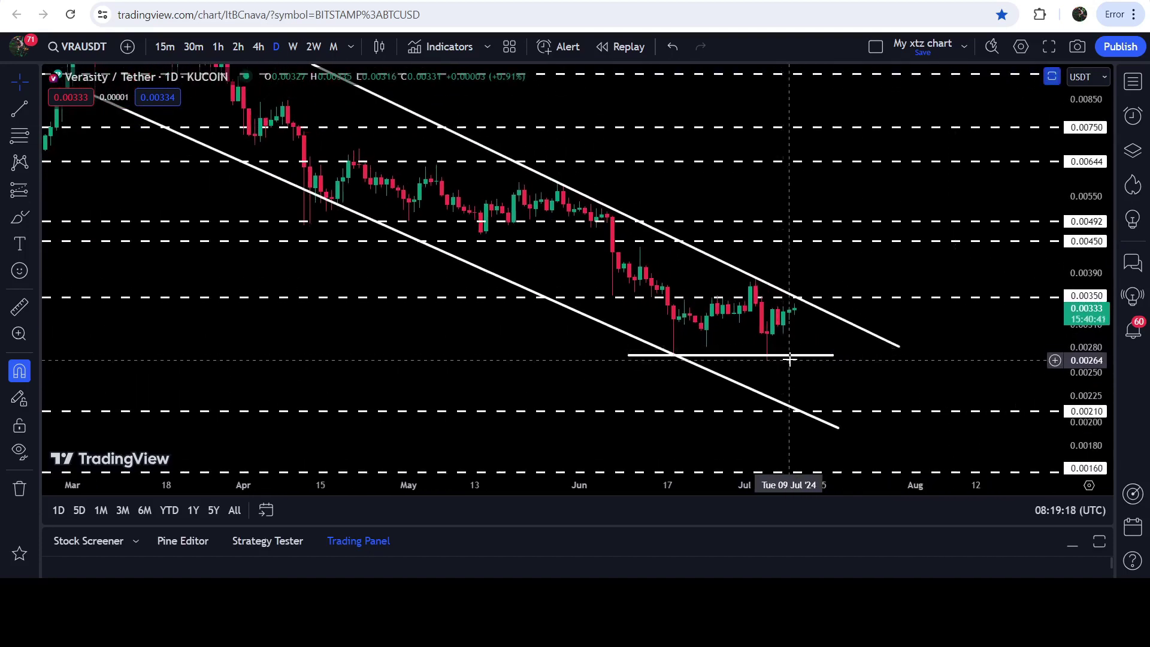
{"action": "left_click", "coordinate": [793, 358]}
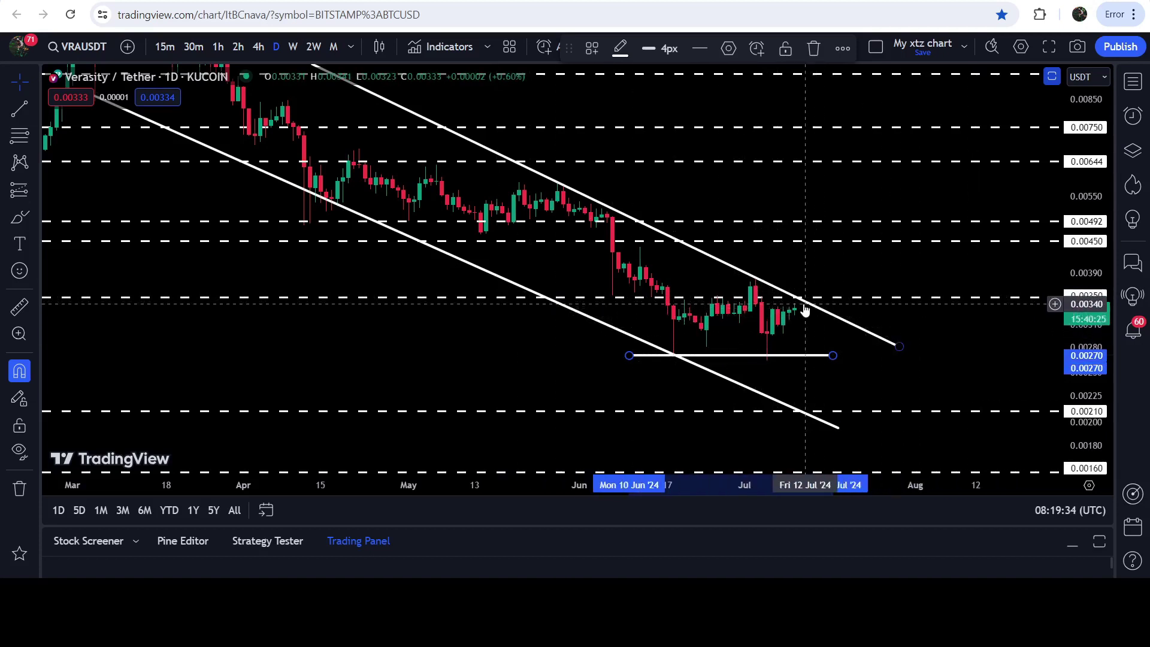
{"action": "left_click", "coordinate": [293, 48]}
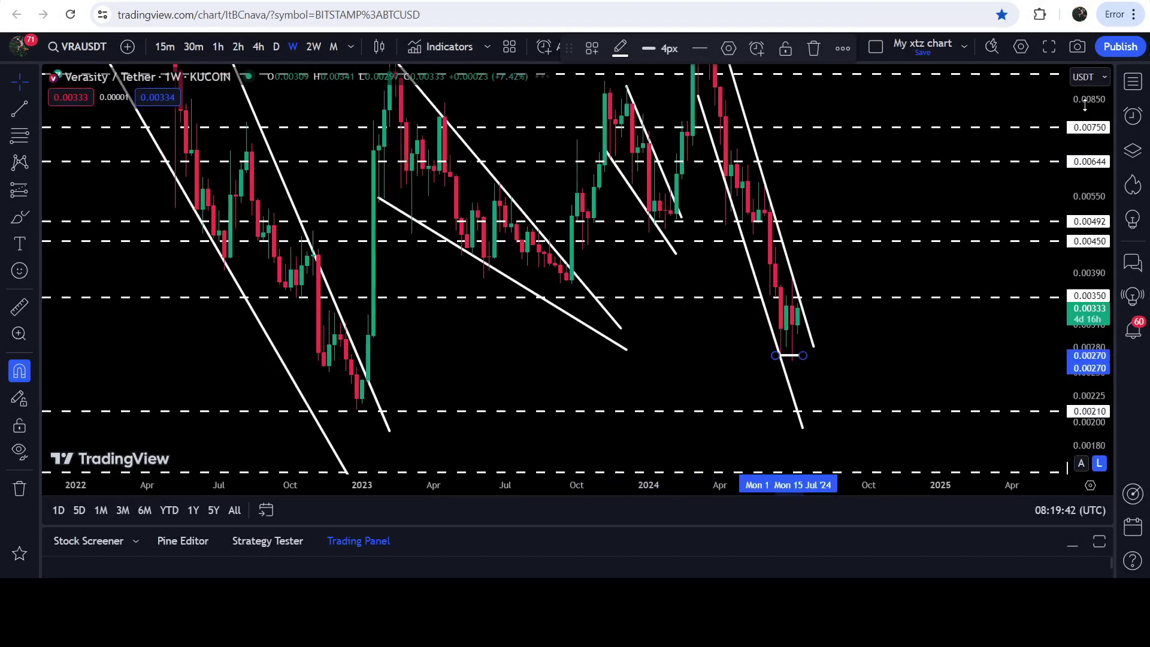
{"action": "left_click_drag", "start_coordinate": [1084, 105], "coordinate": [1085, 133]}
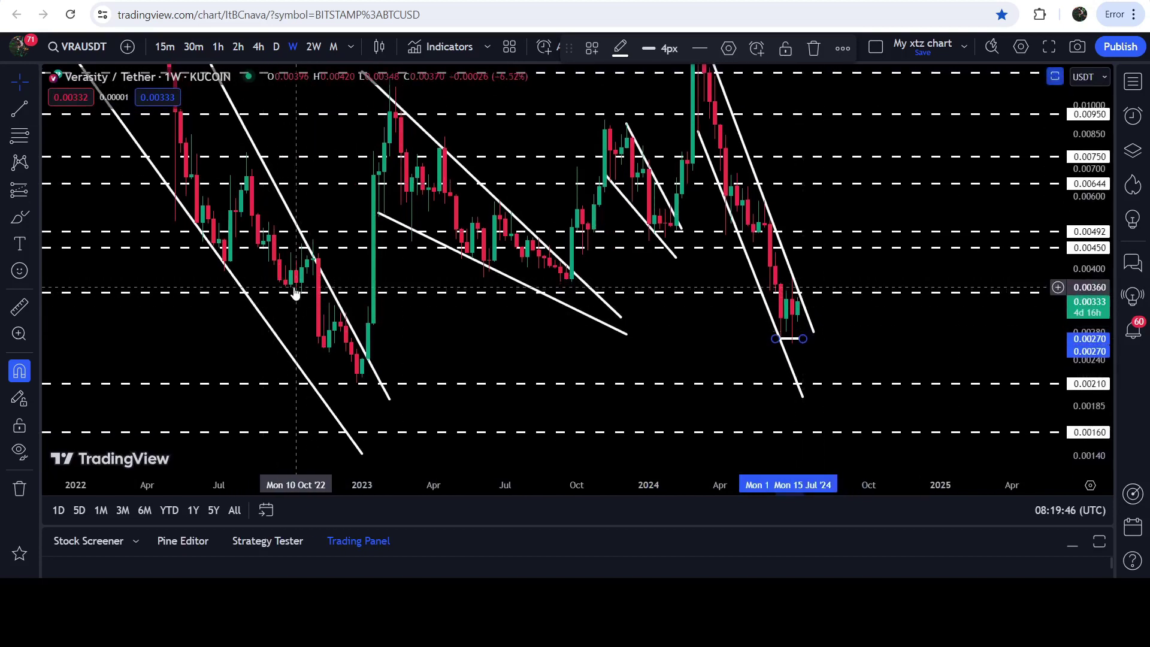
{"action": "left_click", "coordinate": [276, 48]}
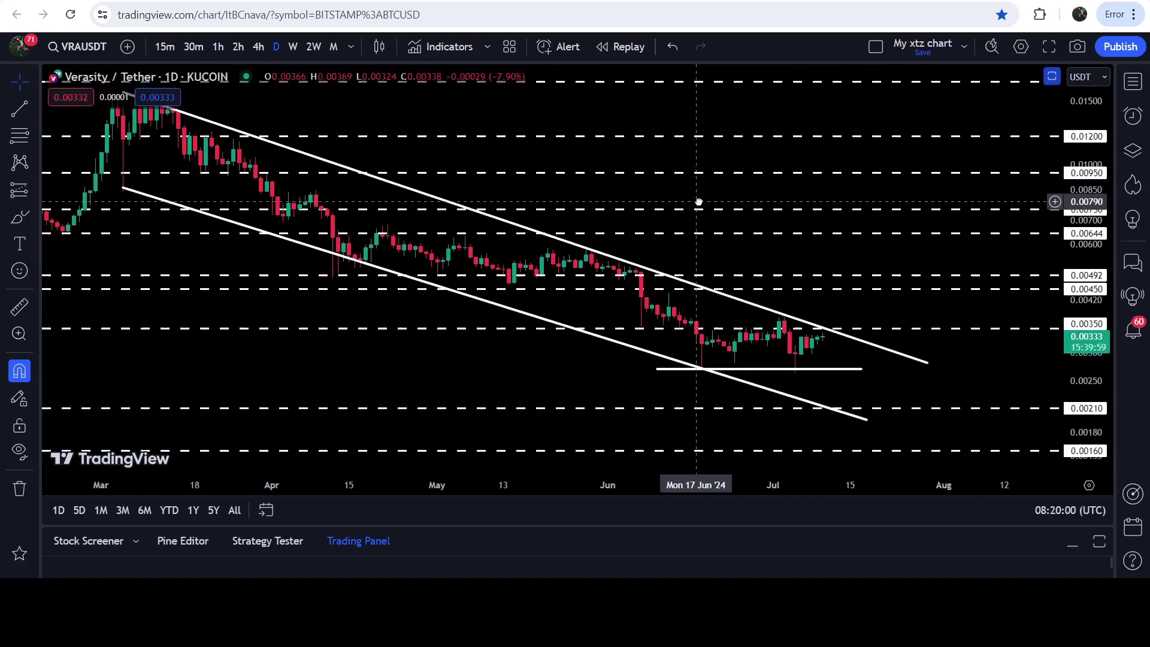
Pan the daily chart to centre the channel from the March high near 0.016.
{"action": "left_click_drag", "start_coordinate": [699, 203], "coordinate": [752, 234]}
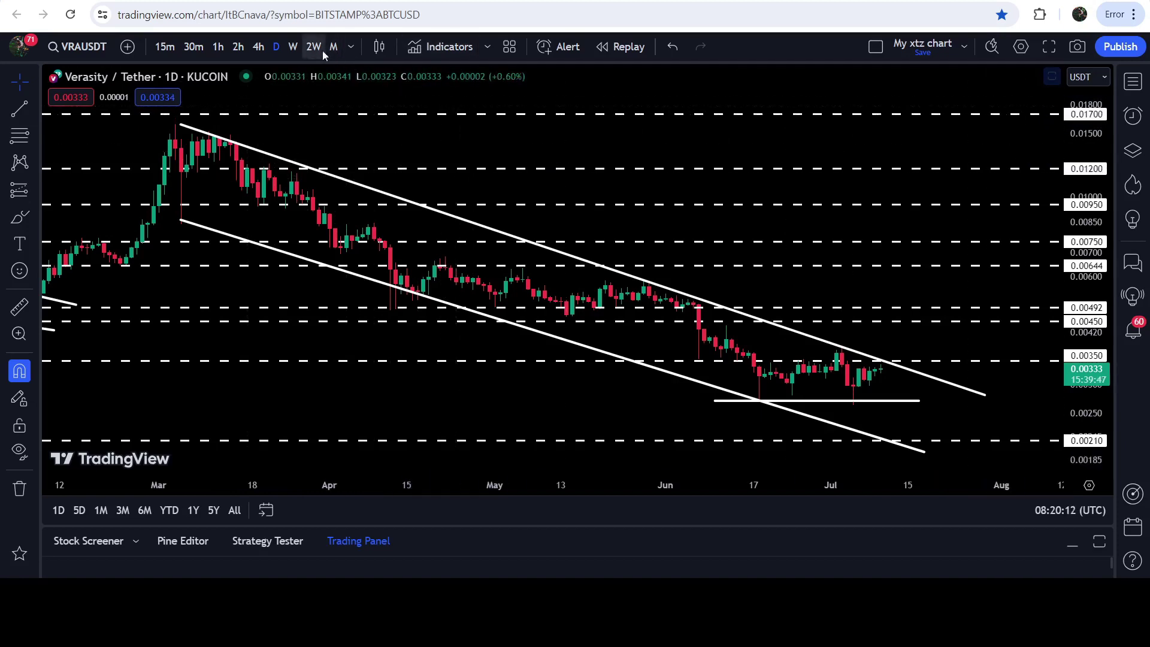
Show the 1W chart with compressed price scale back to the 2021 peak, then go to YouTube.
{"action": "left_click", "coordinate": [293, 48]}
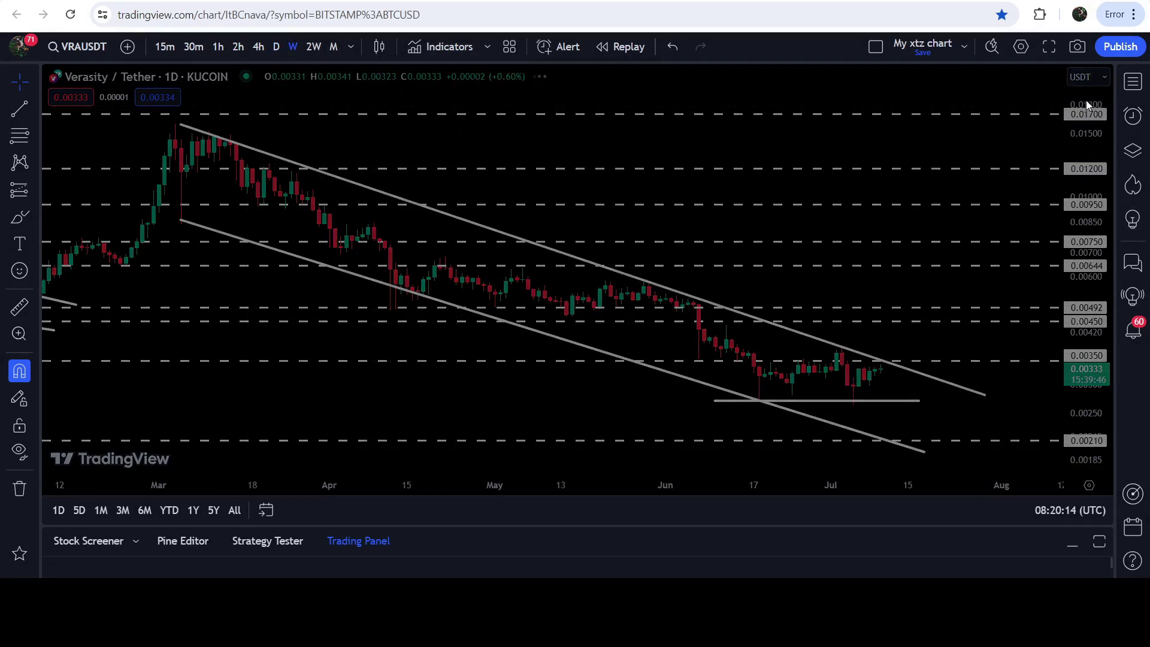
{"action": "left_click_drag", "start_coordinate": [1101, 251], "coordinate": [1102, 297]}
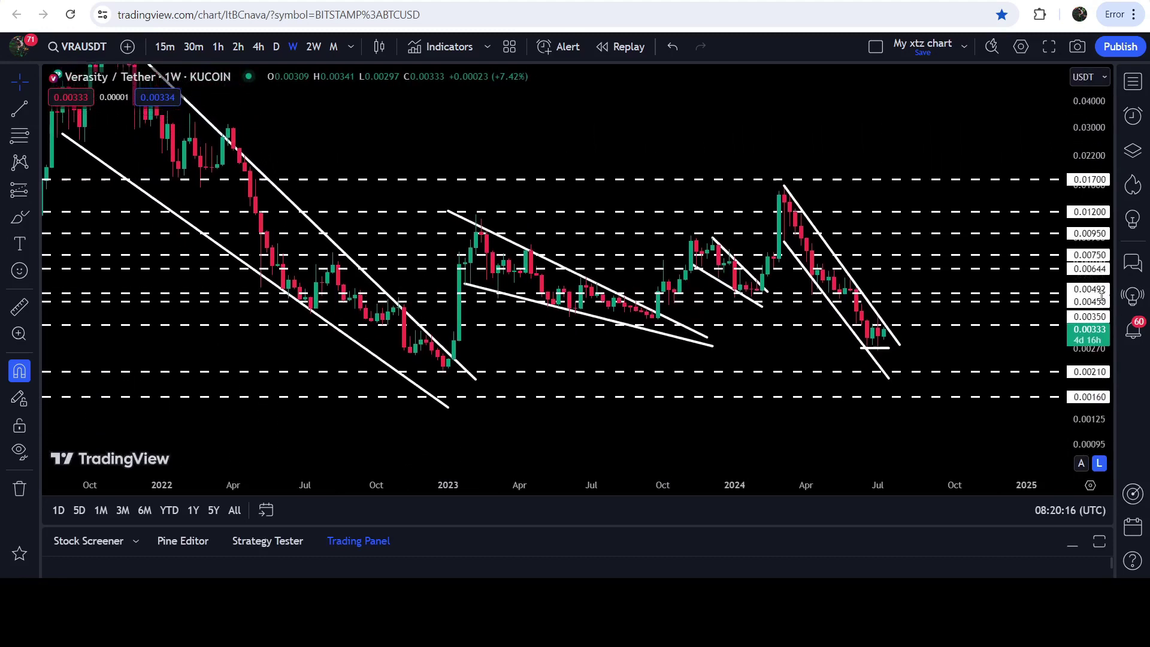
{"action": "left_click_drag", "start_coordinate": [449, 121], "coordinate": [586, 207]}
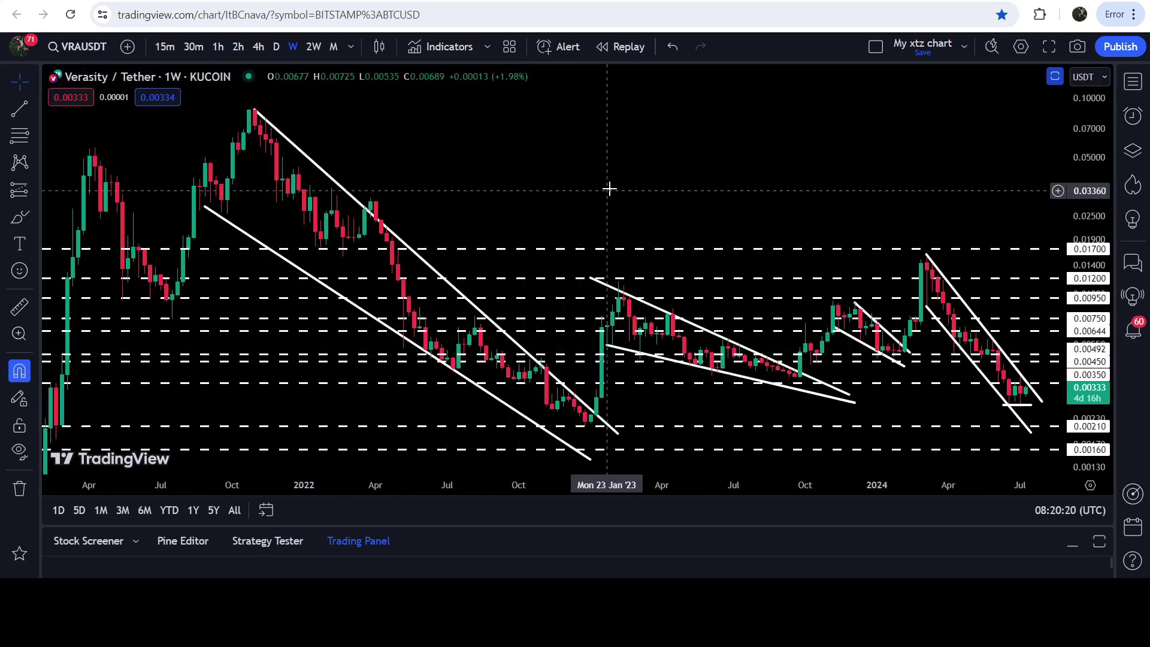
{"action": "left_click_drag", "start_coordinate": [609, 188], "coordinate": [559, 180]}
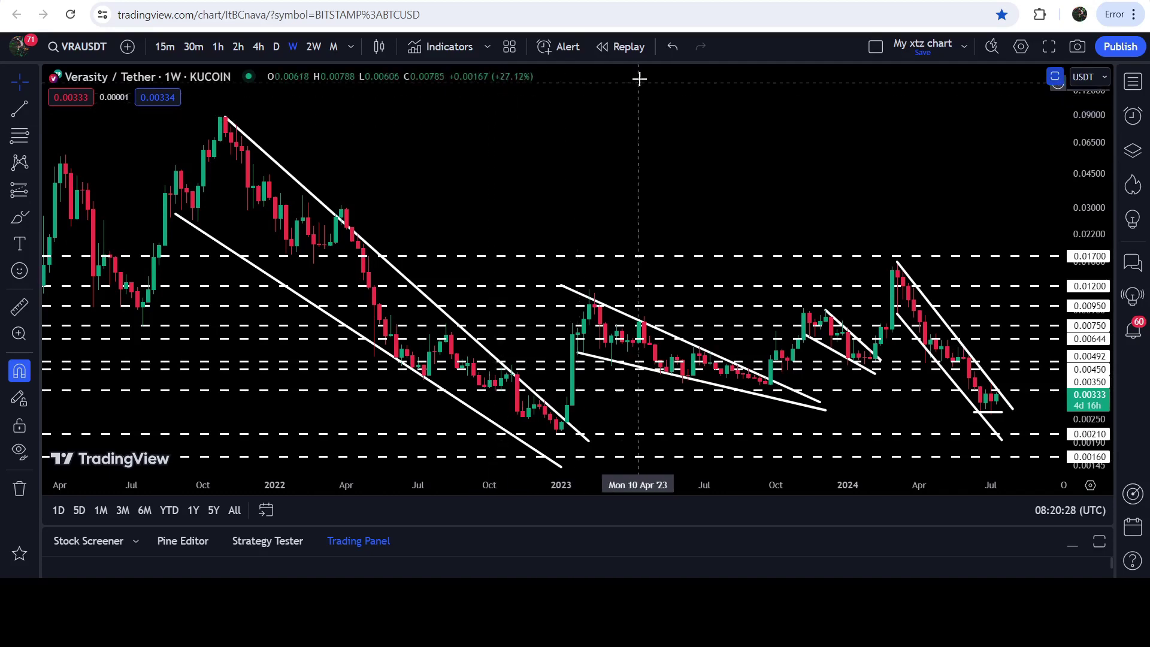
{"action": "key", "text": "ctrl+Tab"}
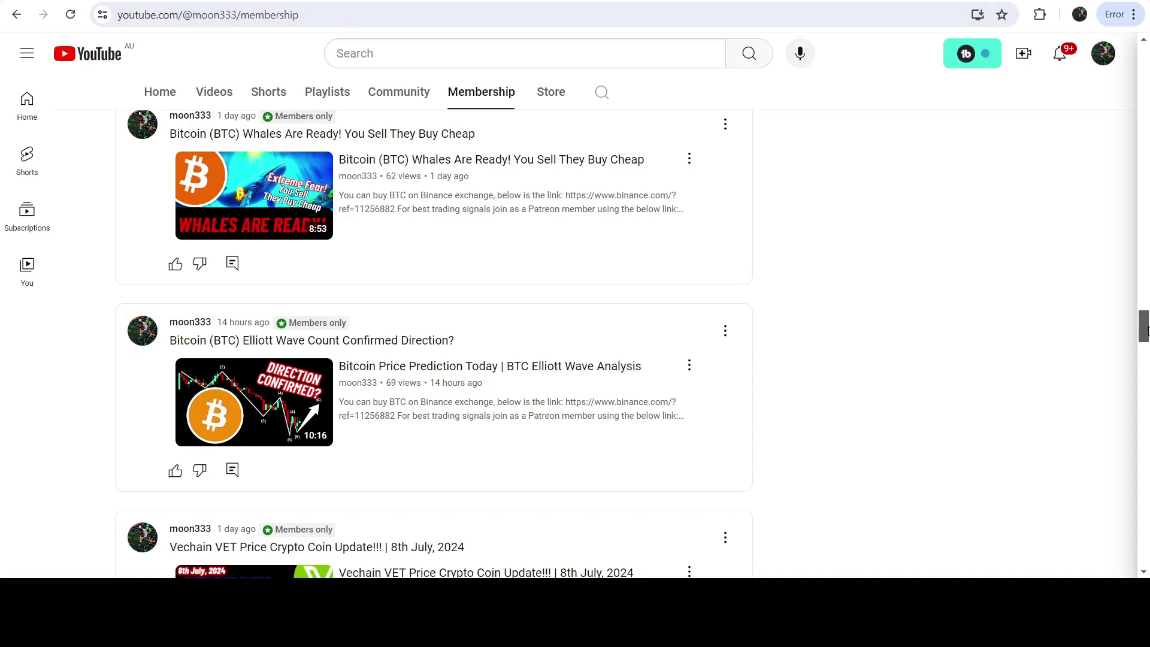
{"action": "left_click_drag", "start_coordinate": [1144, 329], "coordinate": [1147, 470]}
{"action": "scroll", "coordinate": [801, 209], "scroll_direction": "down", "scroll_amount": 15}
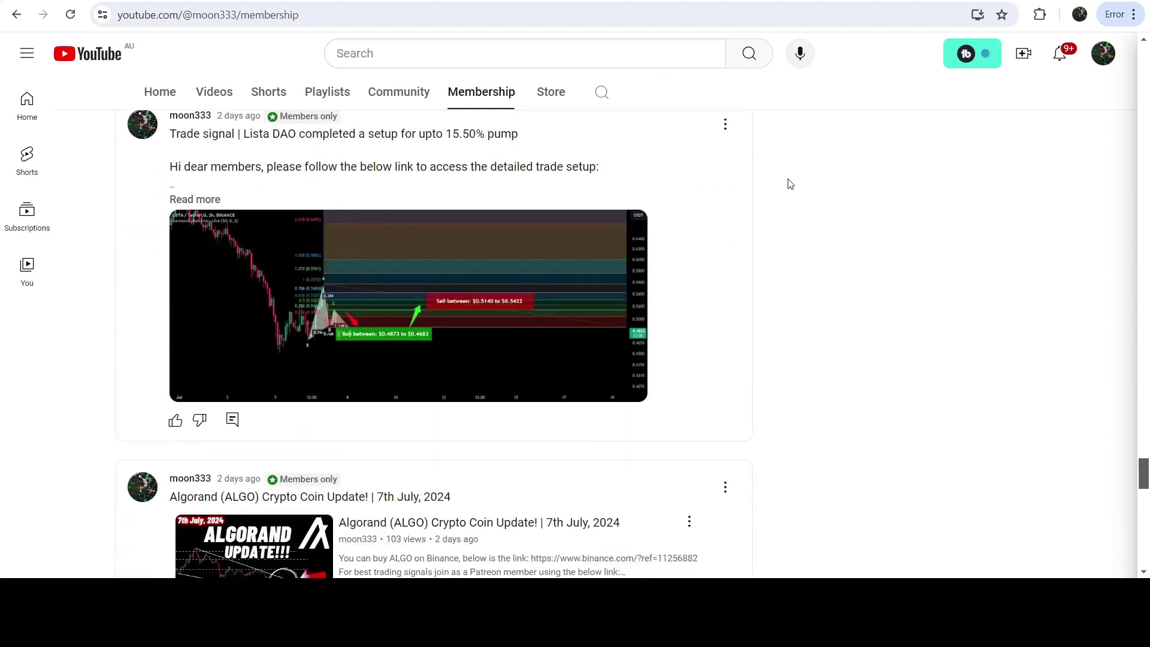
{"action": "scroll", "coordinate": [882, 169], "scroll_direction": "down", "scroll_amount": 12}
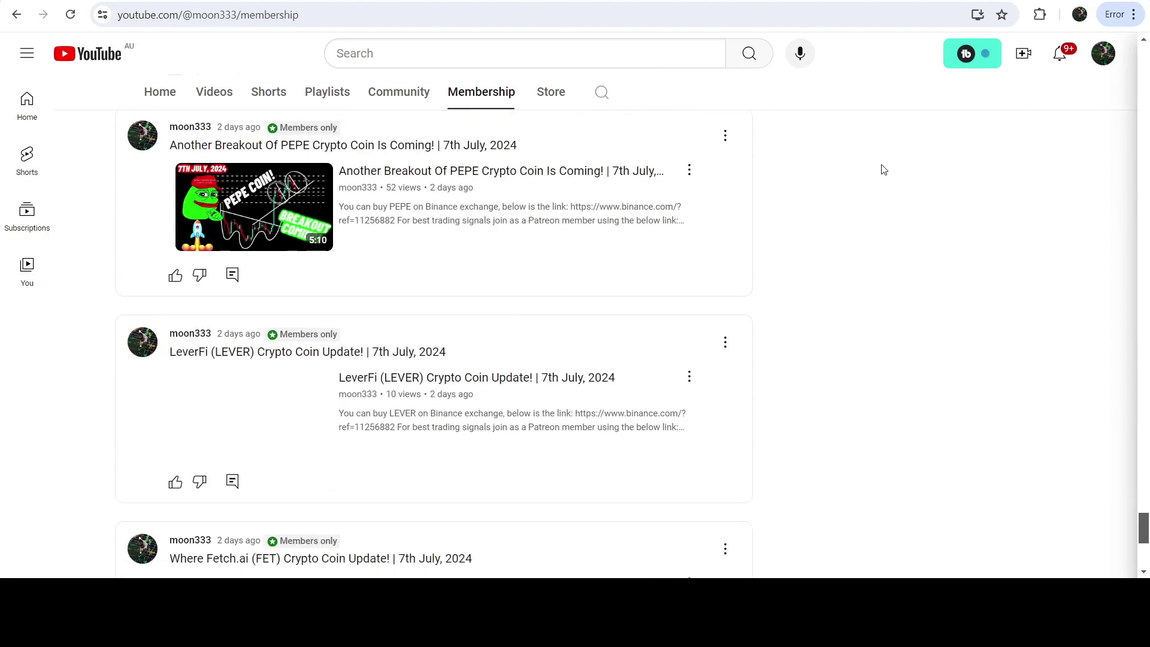
{"action": "scroll", "coordinate": [883, 170], "scroll_direction": "down", "scroll_amount": 8}
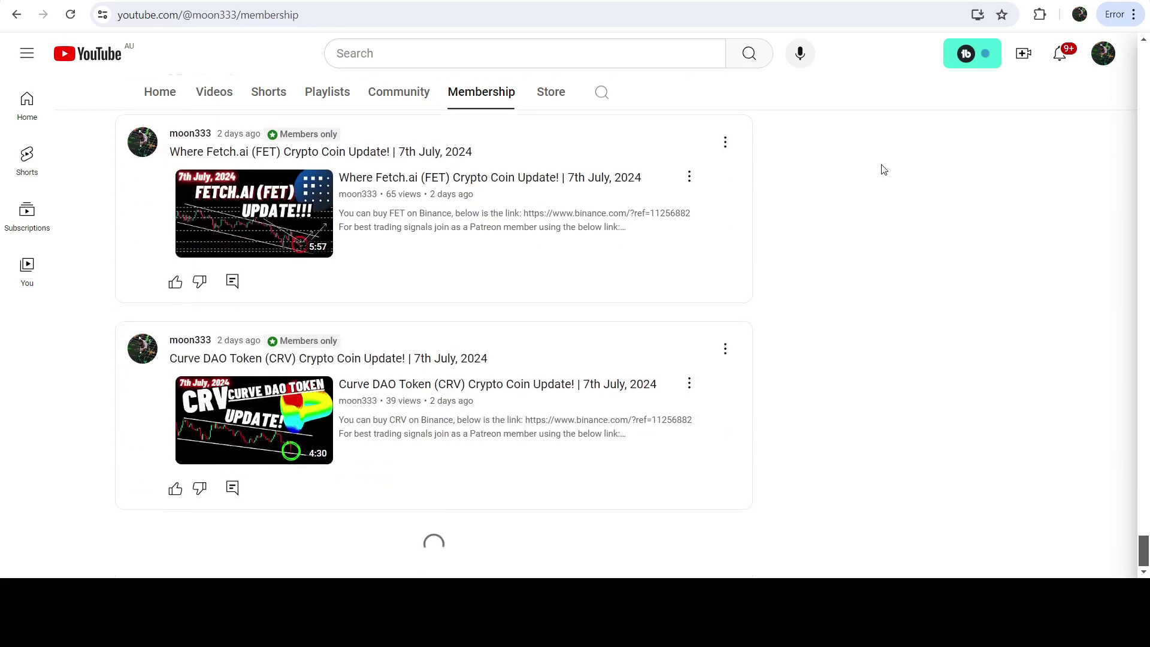
{"action": "scroll", "coordinate": [883, 170], "scroll_direction": "down", "scroll_amount": 10}
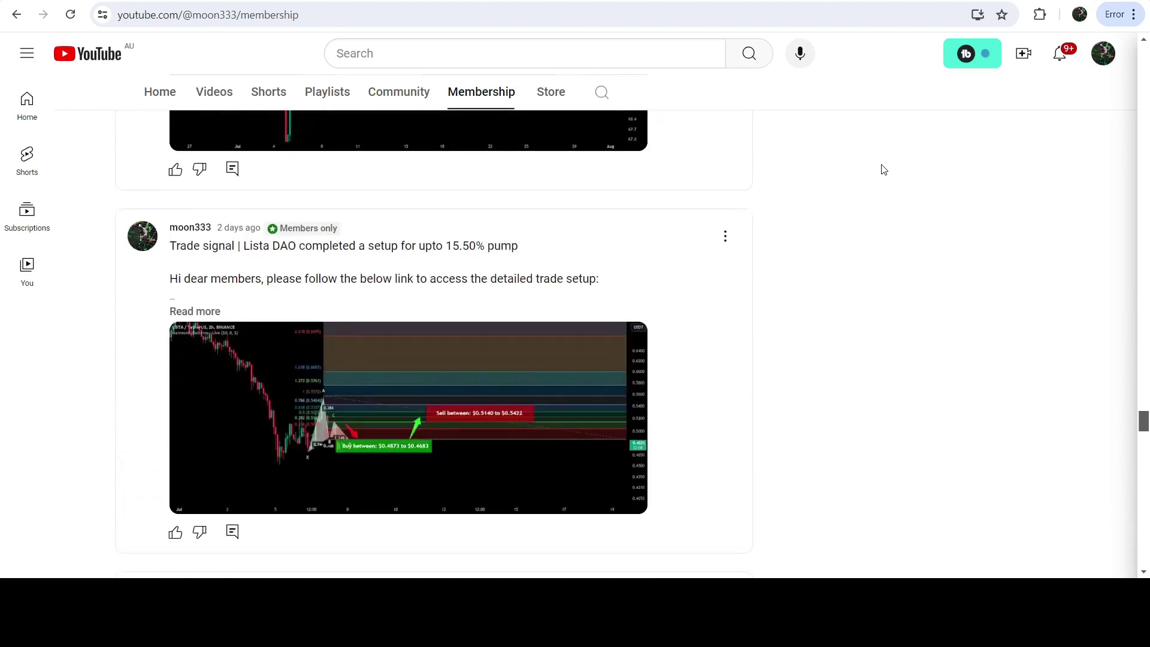